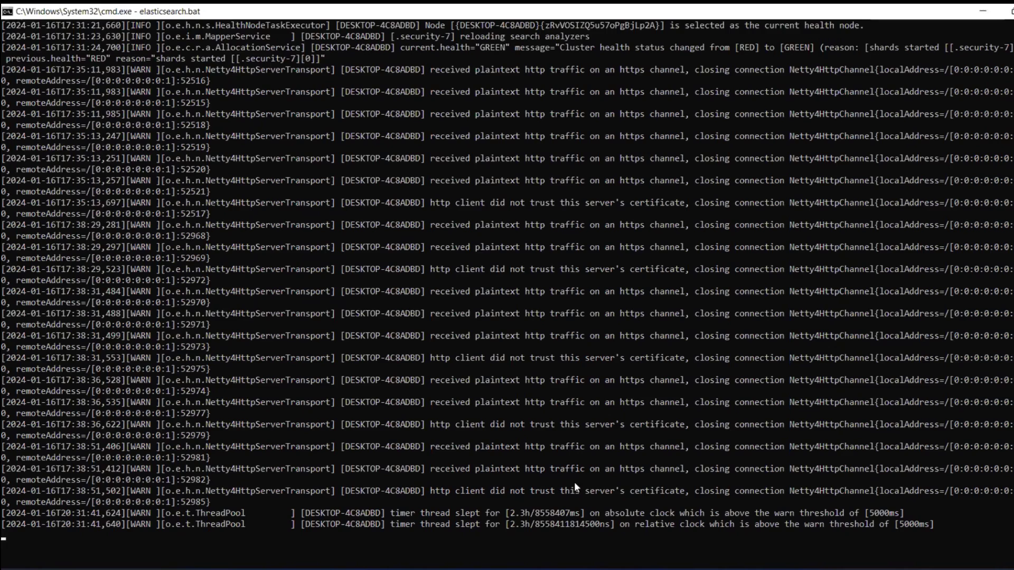
Step: Highlight the 'http client did not trust this server's certificate' warning in the Elasticsearch log
drag(426, 490, 781, 487)
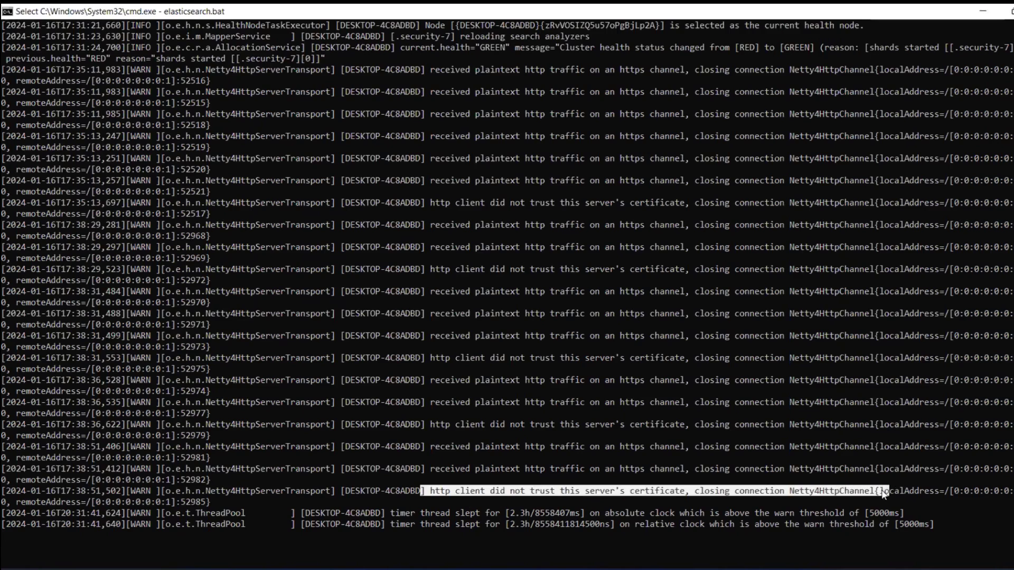
drag(891, 490, 876, 492)
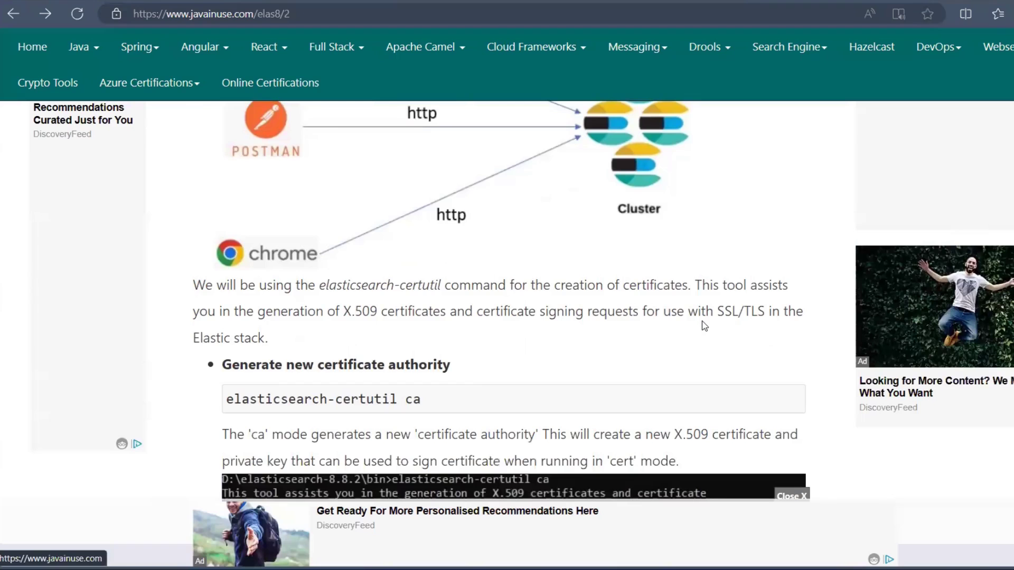
scroll(701, 324, down, 1)
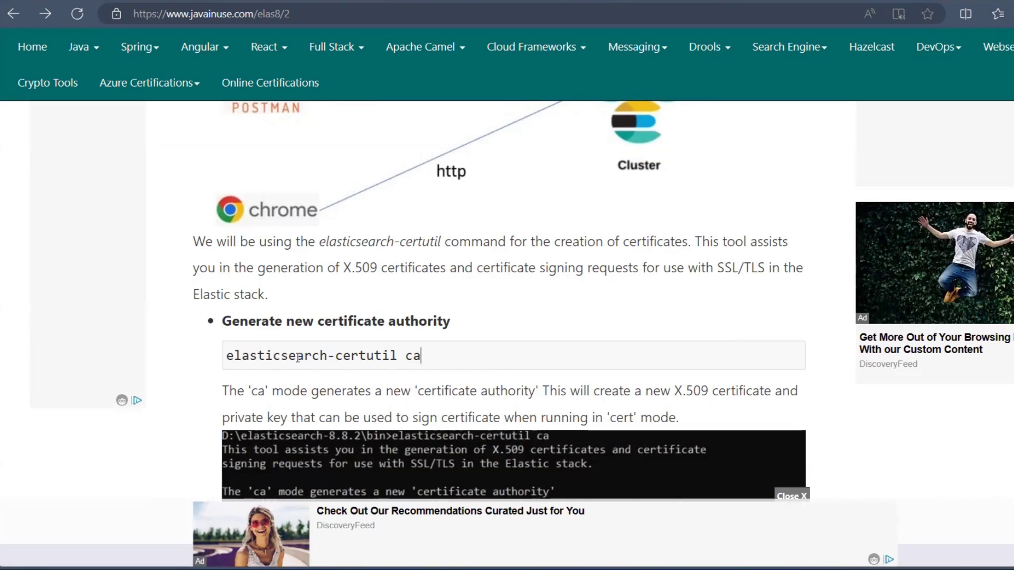
Step: Select the tutorial's 'elasticsearch-certutil ca' command line, then bring back the Elasticsearch console
right_click(491, 366)
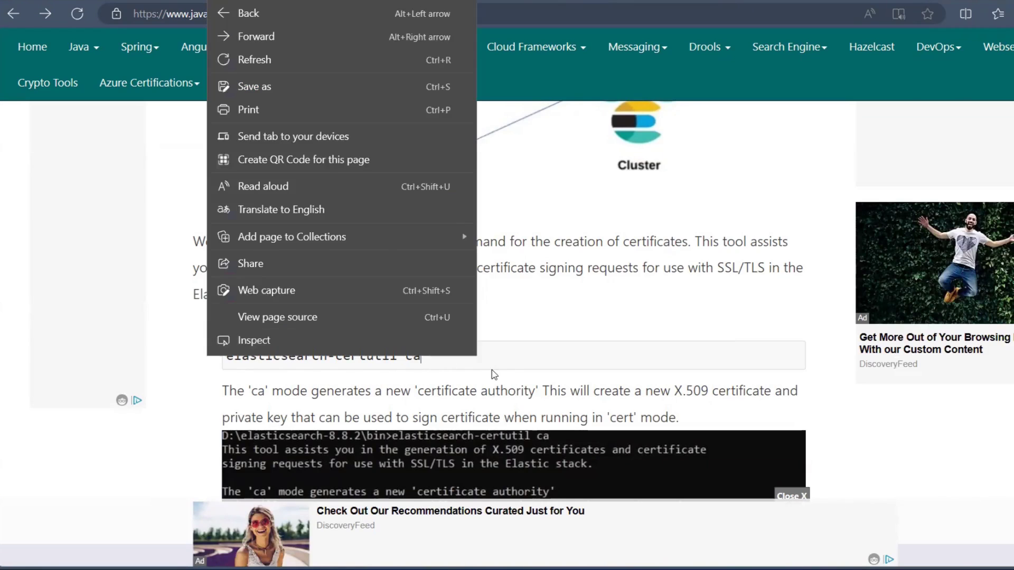
triple_click(491, 360)
scroll(518, 301, down, 3)
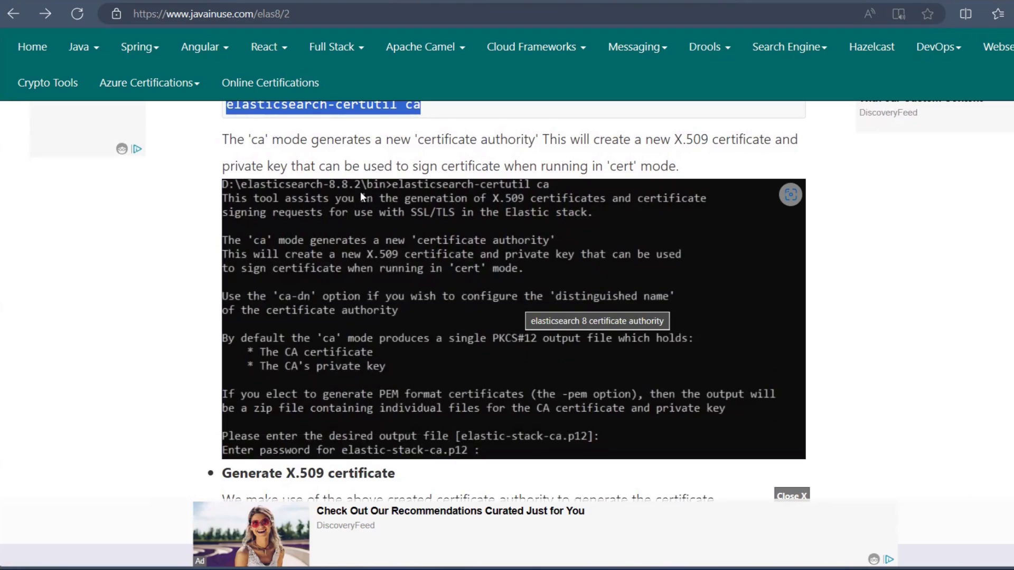
click(759, 566)
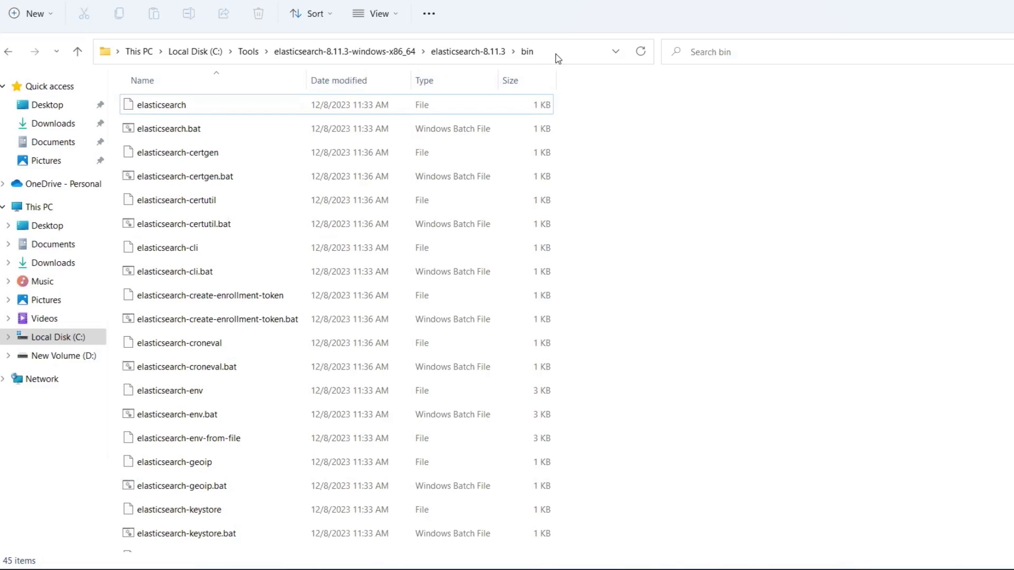
Step: Launch Command Prompt in the elasticsearch-8.11.3 bin folder from File Explorer's address bar
click(555, 54)
text(c)
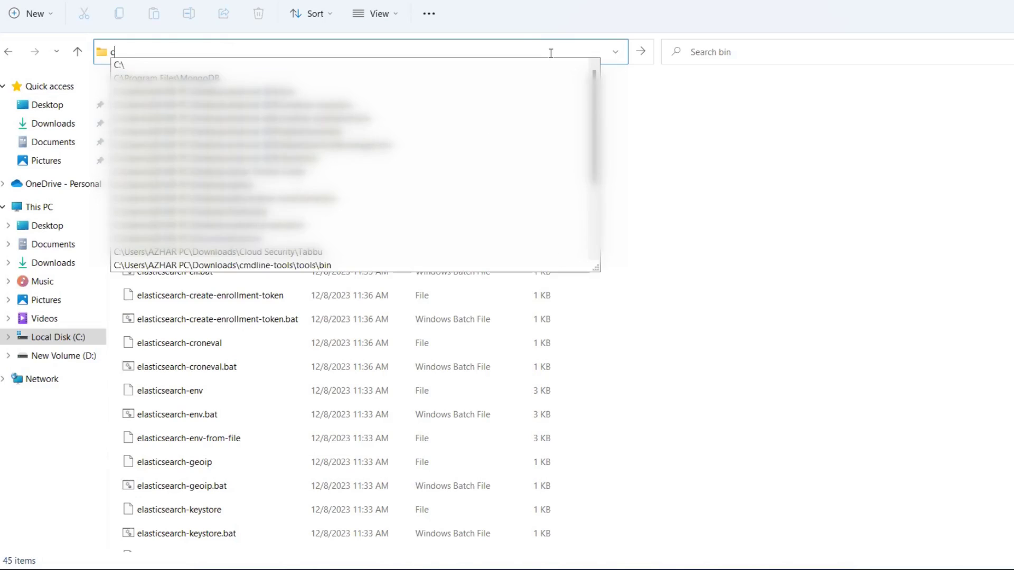
text(md)
key(Return)
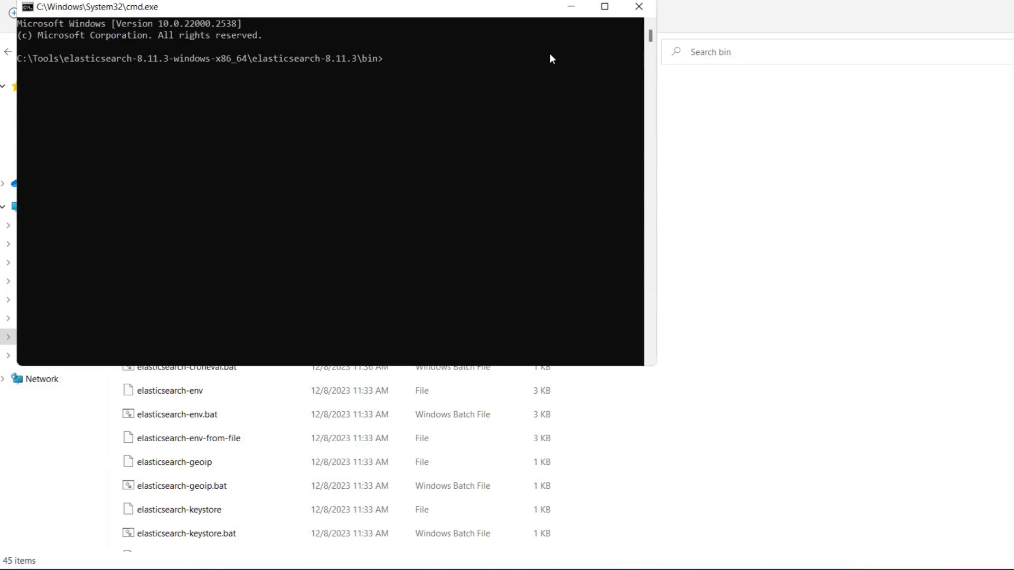
text(elasticsearch-certutil ca)
Step: Generate the elastic-stack-ca.p12 certificate authority with an empty password
key(Return)
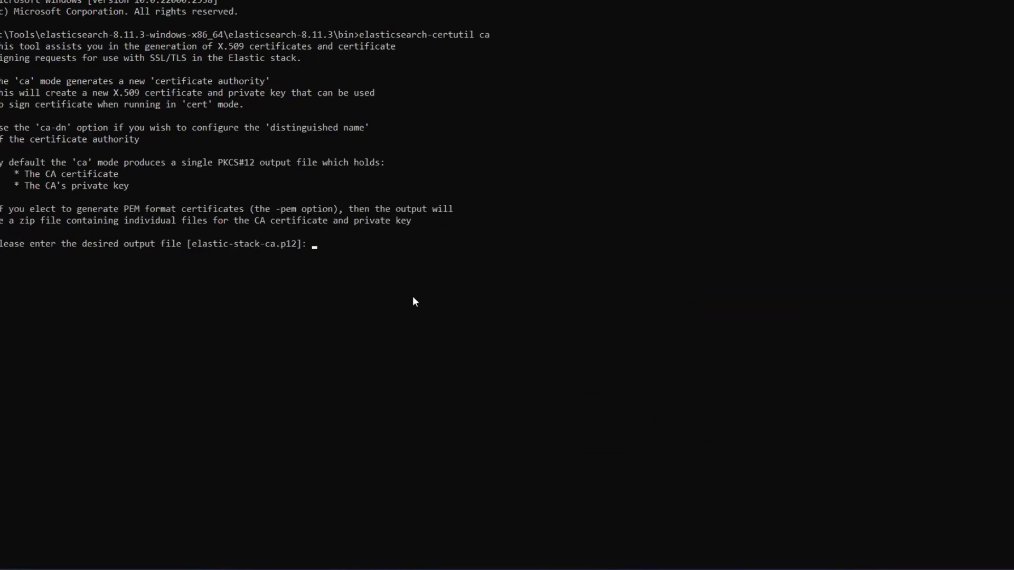
key(Return)
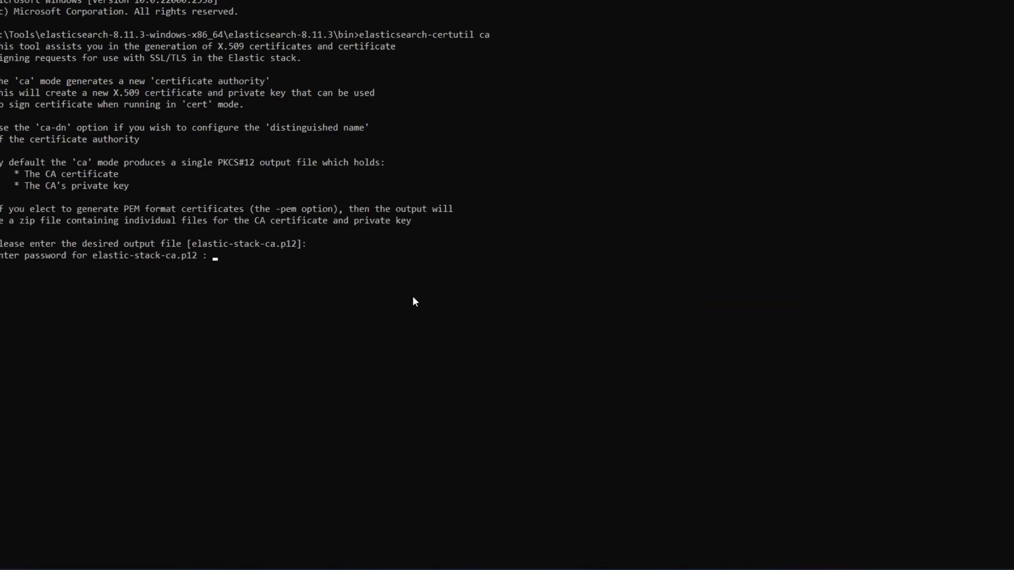
key(Return)
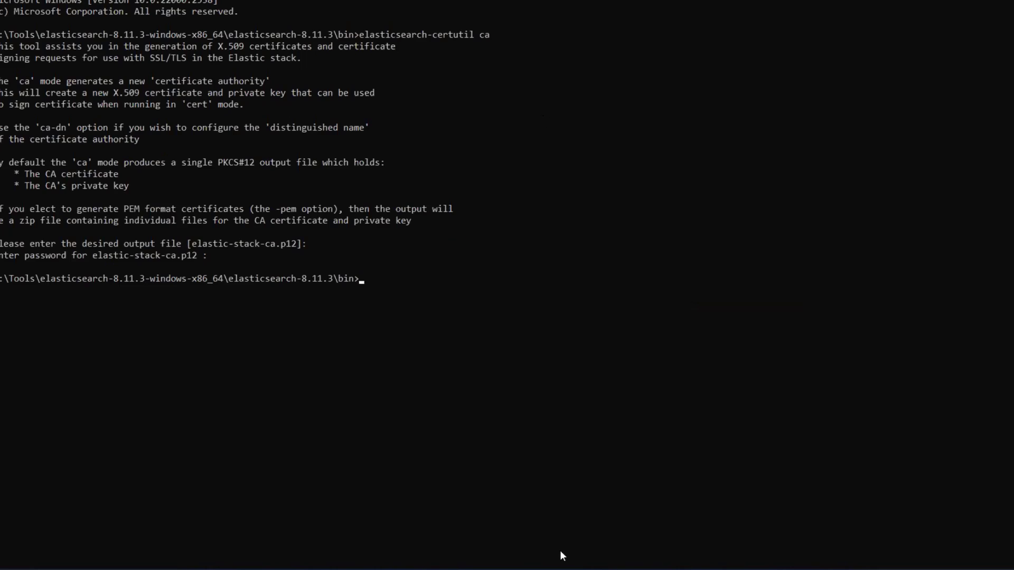
Step: Copy the tutorial's 'certutil cert --ca elastic-stack-ca.p12' command and paste it at the prompt
click(549, 567)
key(alt+Up)
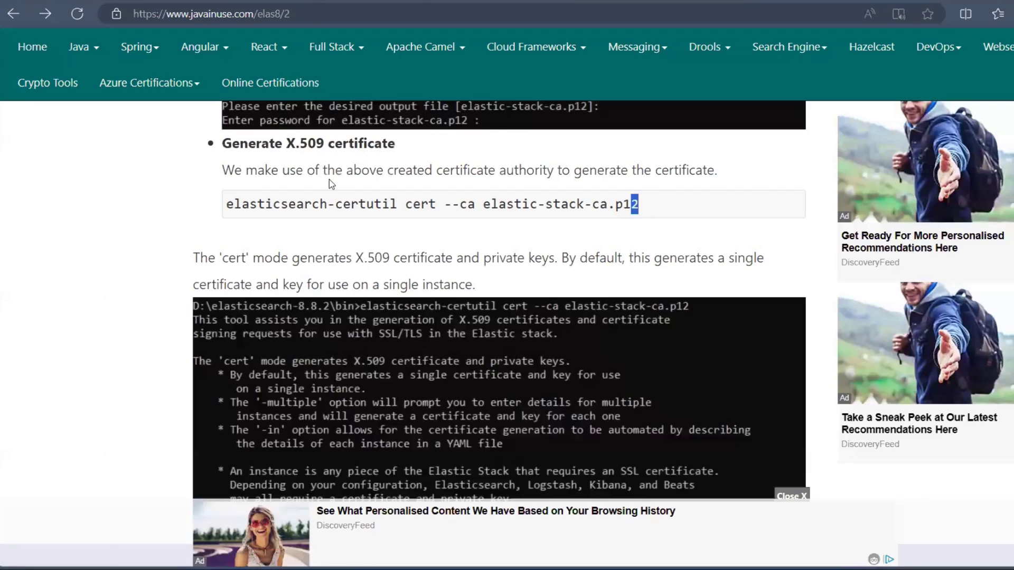
drag(643, 205, 224, 210)
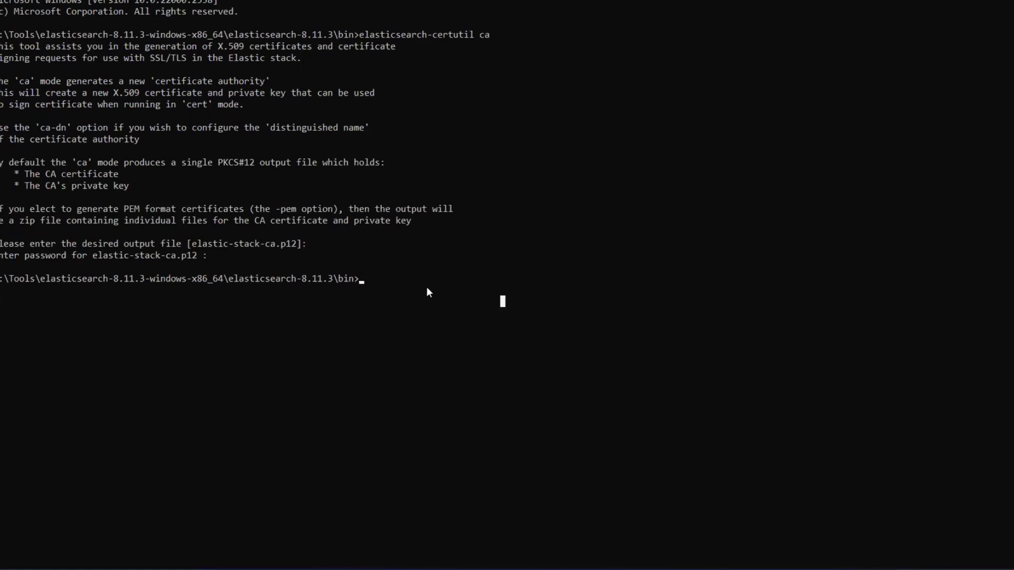
text(elasticsearch-certutil cert --ca elastic-stack-ca.p12)
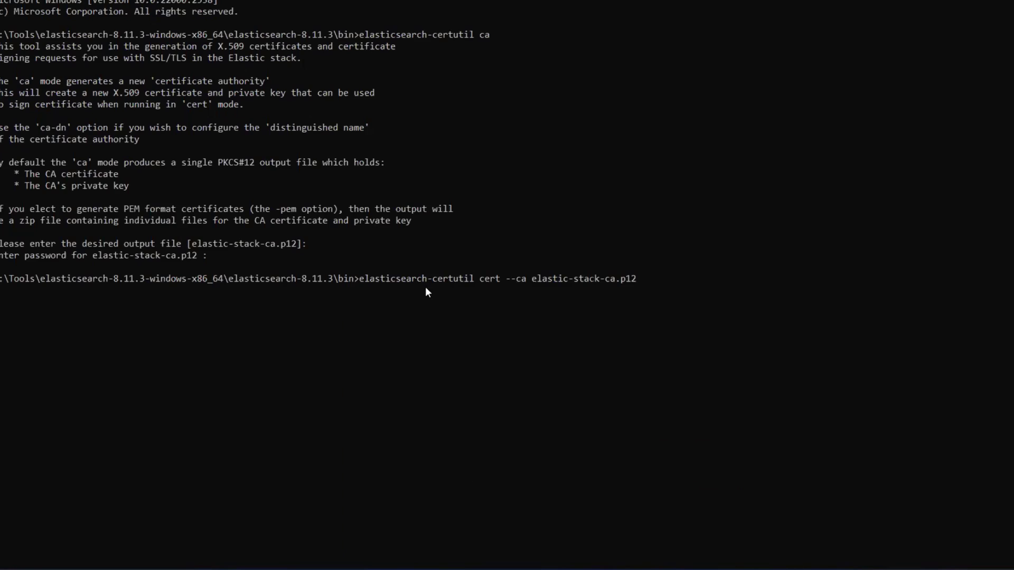
Step: Run 'certutil cert --ca elastic-stack-ca.p12' with empty passwords and default elastic-certificates.p12 output
key(Return)
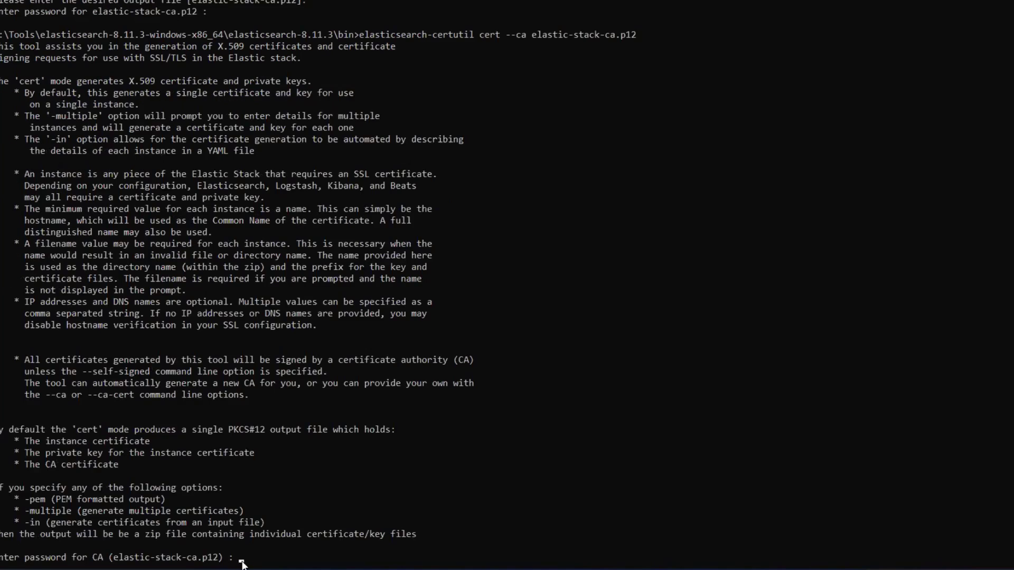
key(Return)
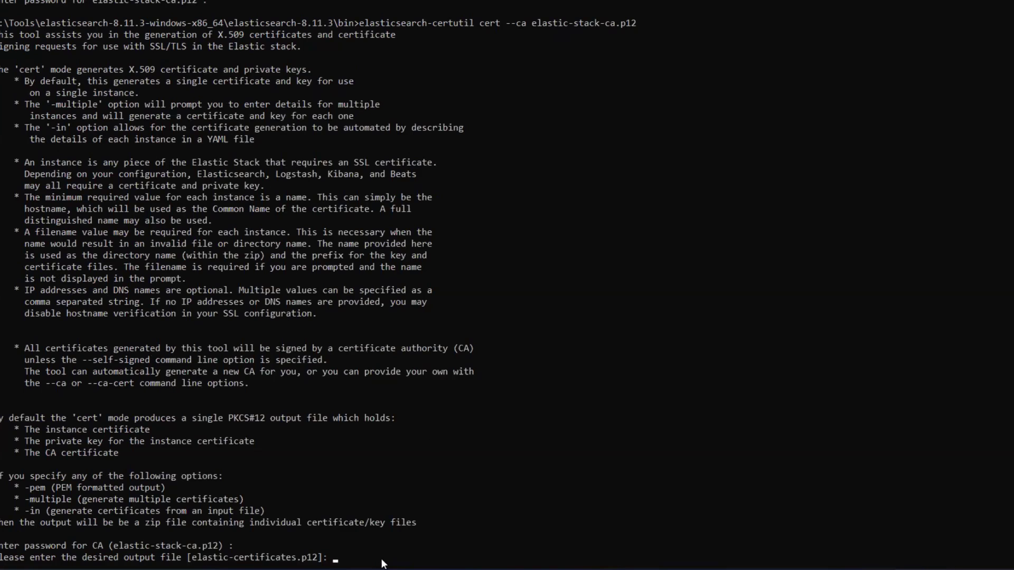
key(Return)
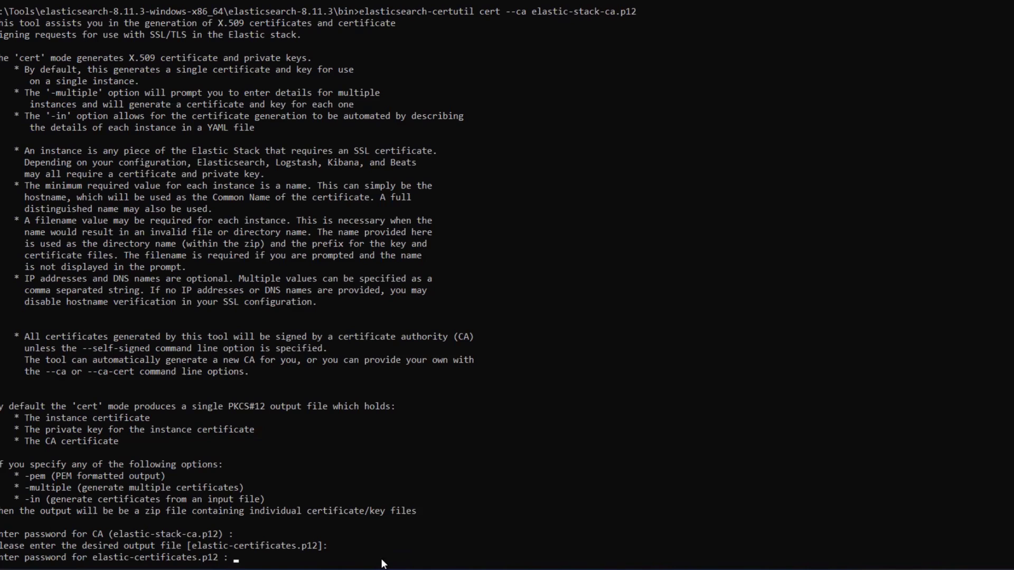
key(Return)
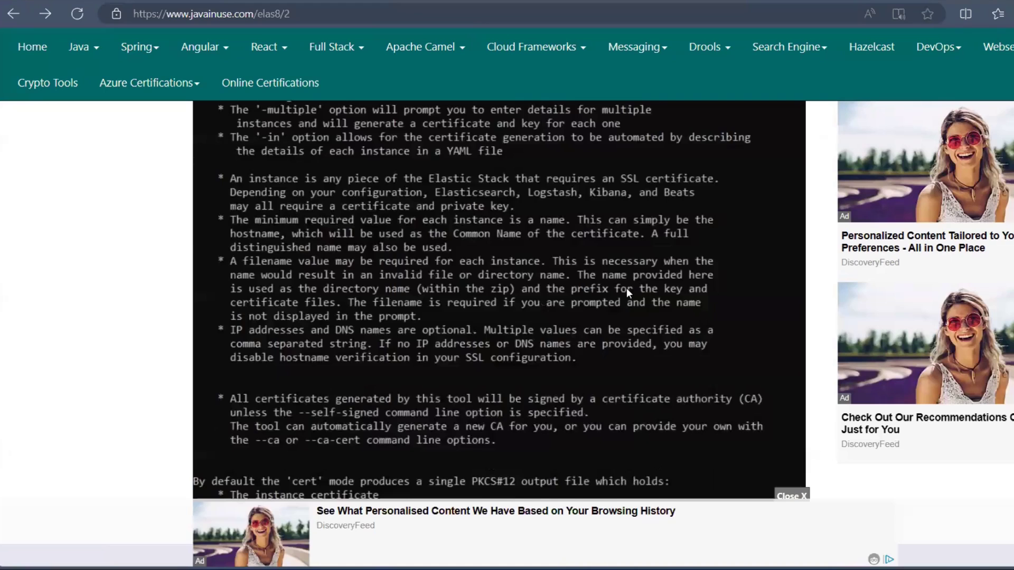
scroll(627, 289, down, 5)
scroll(626, 294, down, 2)
drag(606, 333, 182, 269)
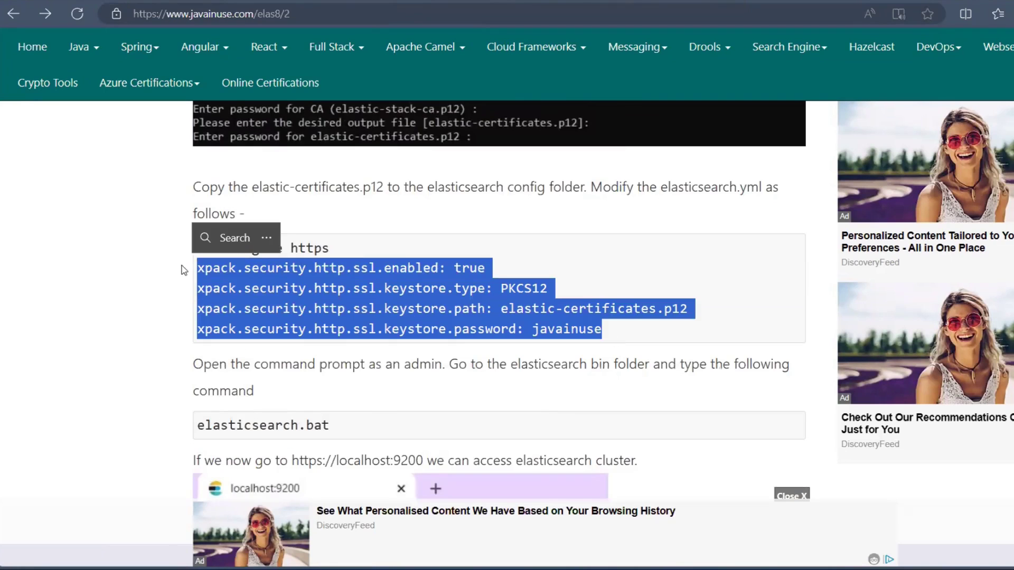
Step: Copy the tutorial's four xpack.security.http.ssl keystore settings
key(ctrl+c)
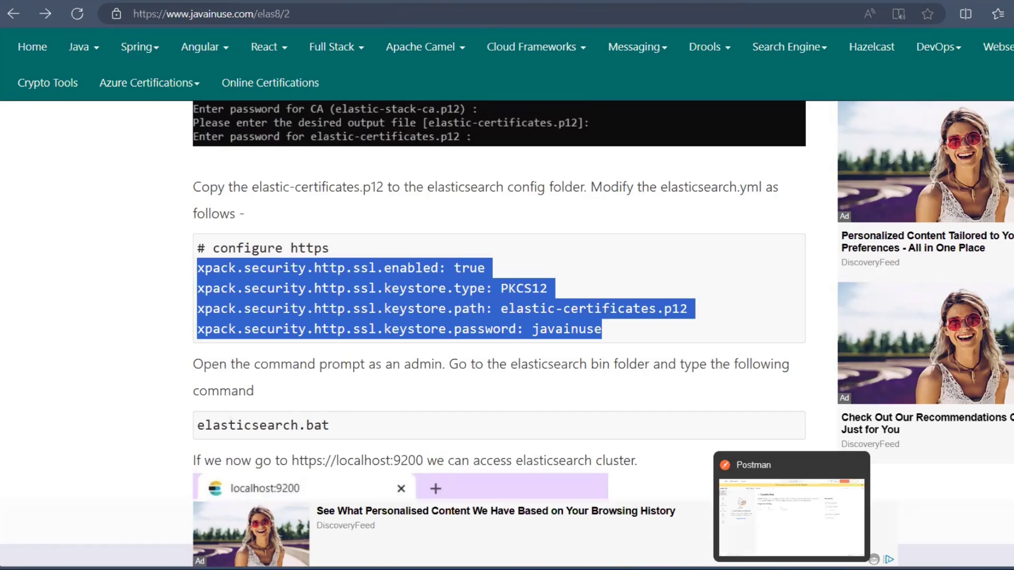
Step: Replace elasticsearch.yml's content with the HTTPS keystore settings and erase the tutorial's keystore password
key(alt+Tab)
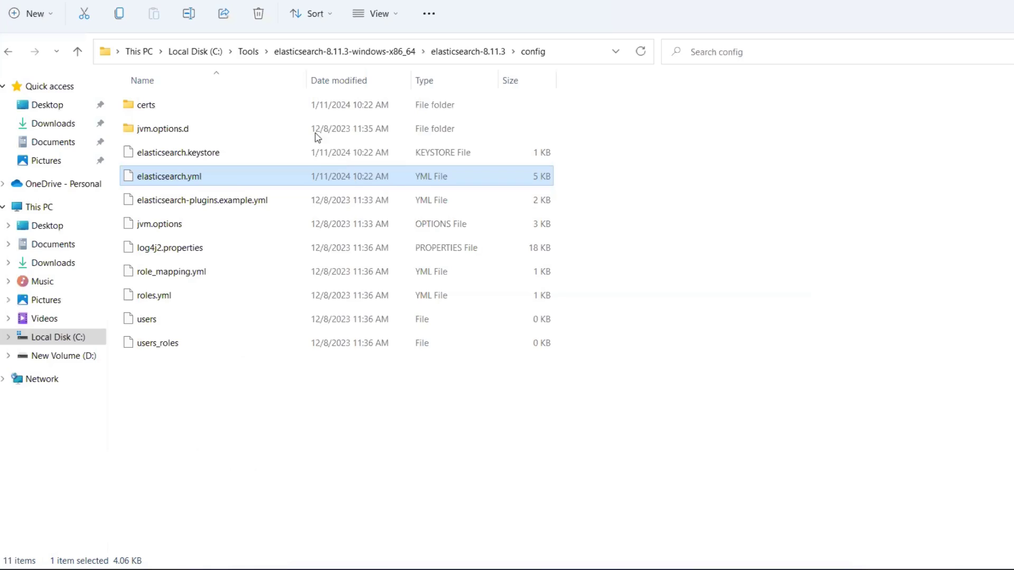
double_click(217, 182)
key(ctrl+v)
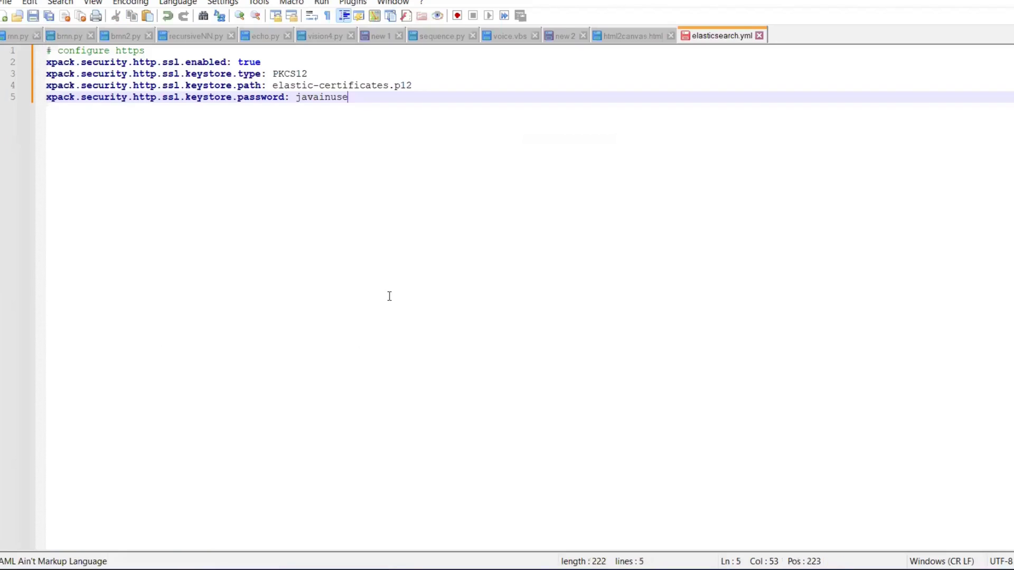
key(BackSpace)
key(BackSpace)
key(BackSpace)
key(BackSpace)
key(BackSpace)
key(BackSpace)
key(BackSpace)
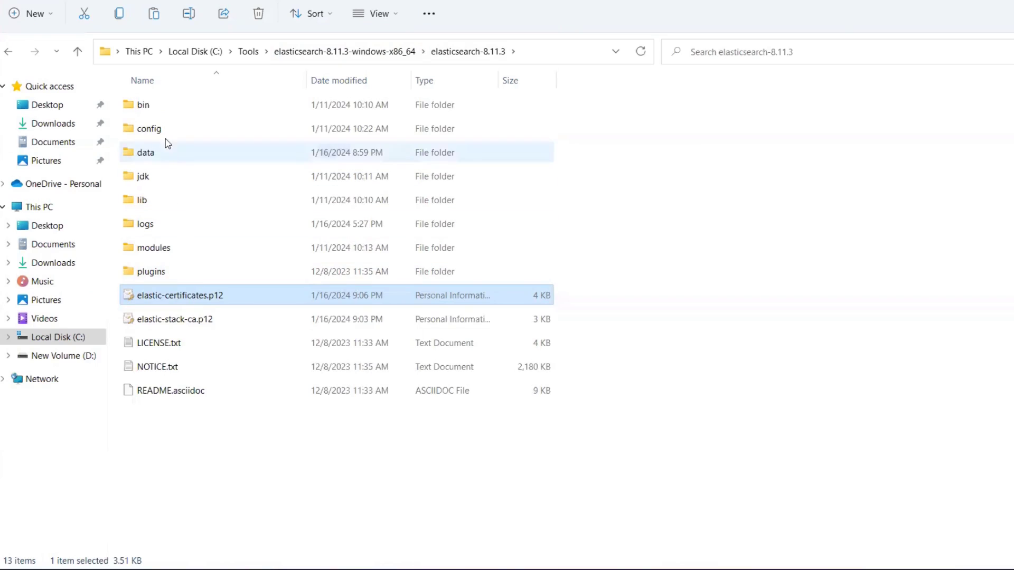
Step: Paste elastic-certificates.p12 into the Elasticsearch config folder
click(165, 136)
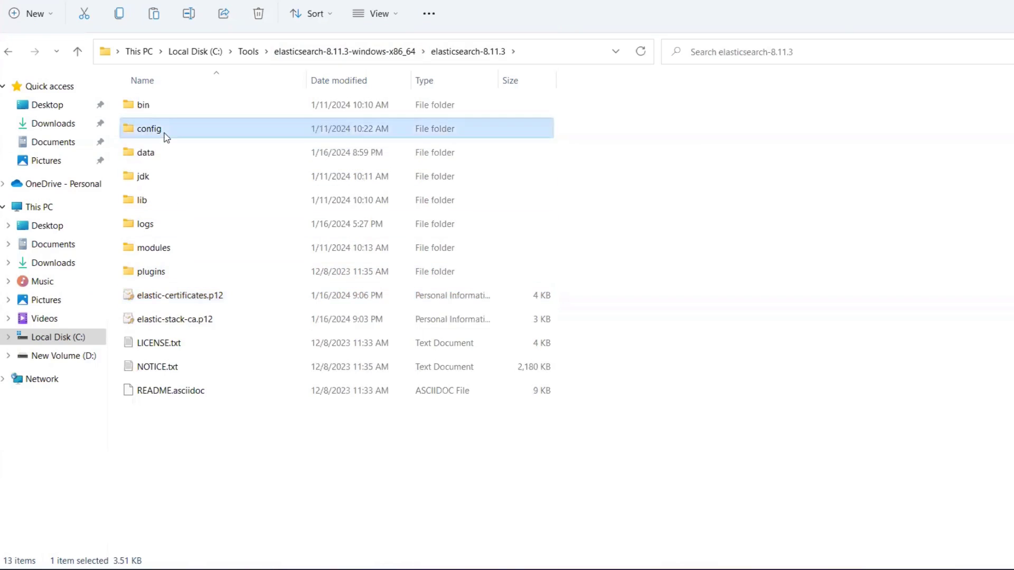
double_click(165, 136)
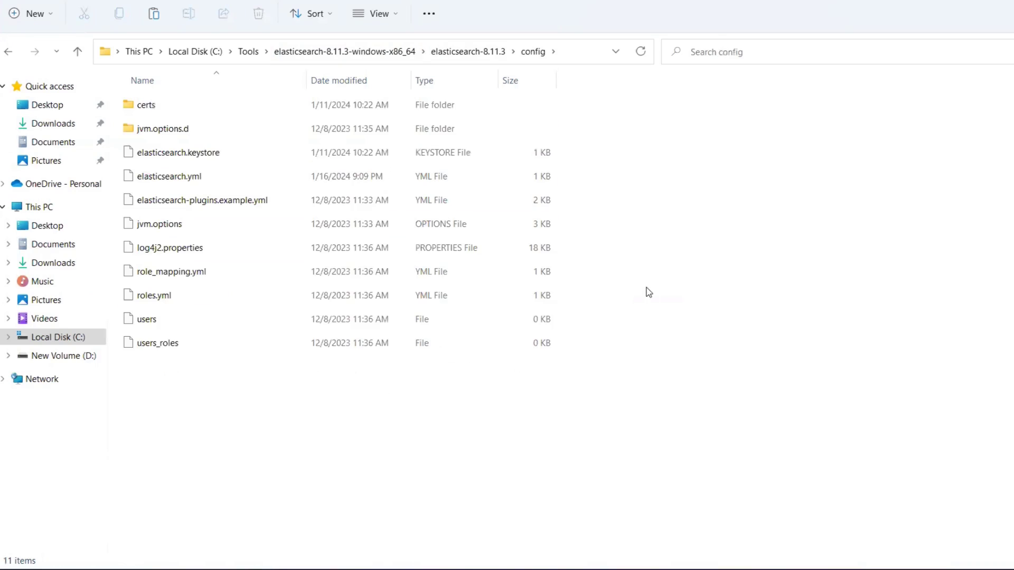
key(ctrl+v)
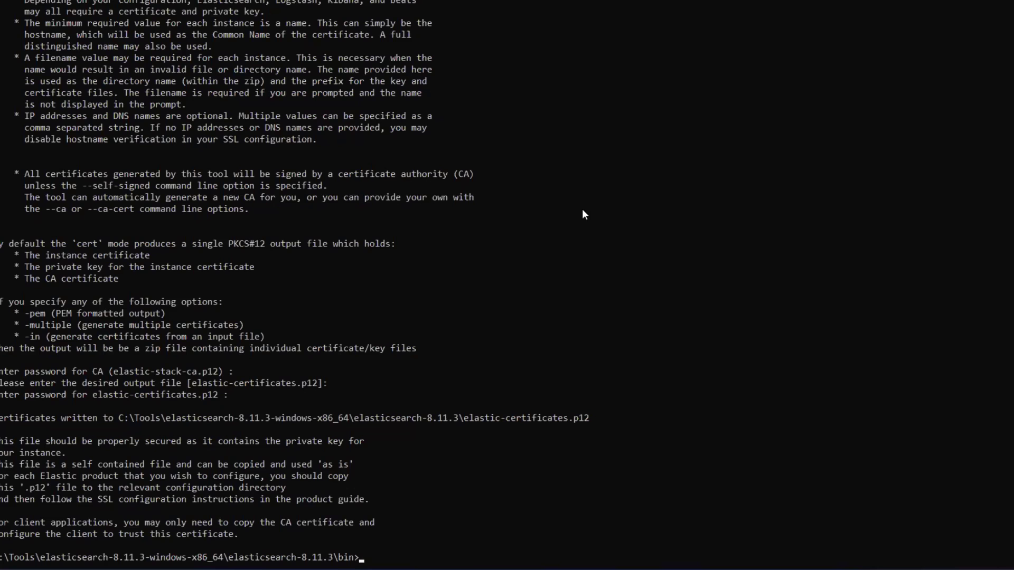
Step: Edit a recalled certutil command into elasticsearch.bat and run it to restart Elasticsearch
key(Up)
key(Up)
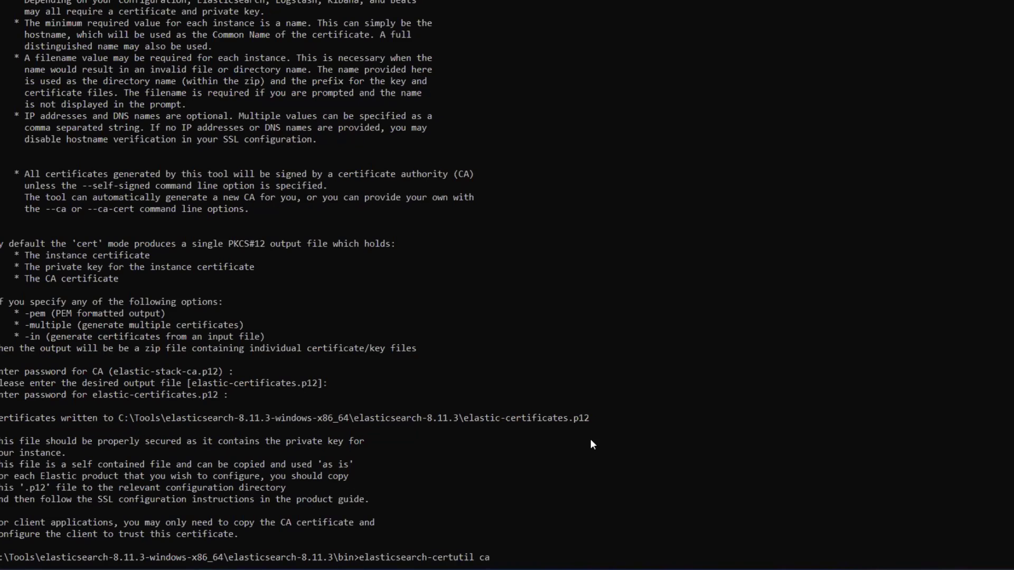
key(BackSpace)
key(BackSpace)
key(BackSpace)
text(.bat)
key(Return)
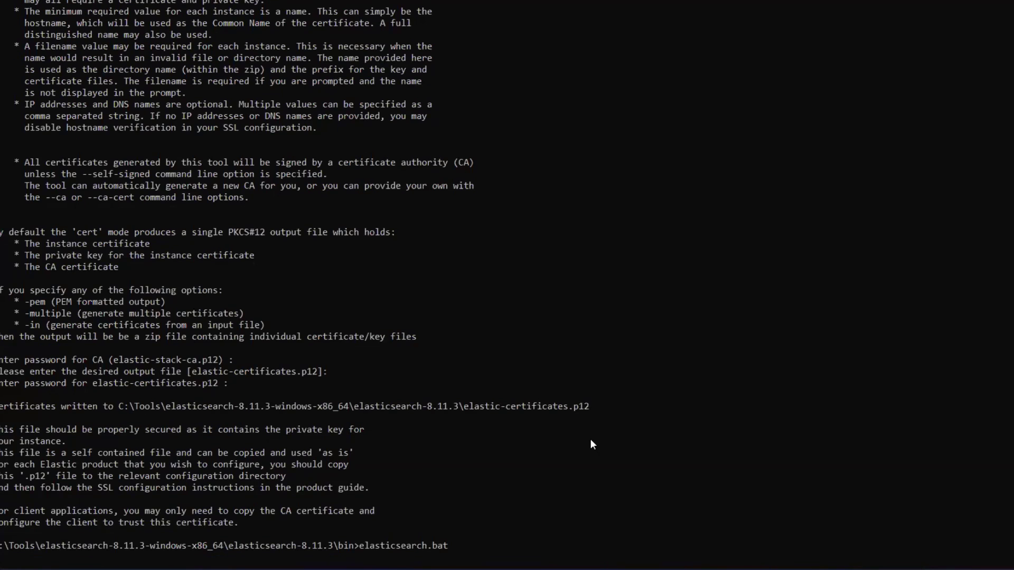